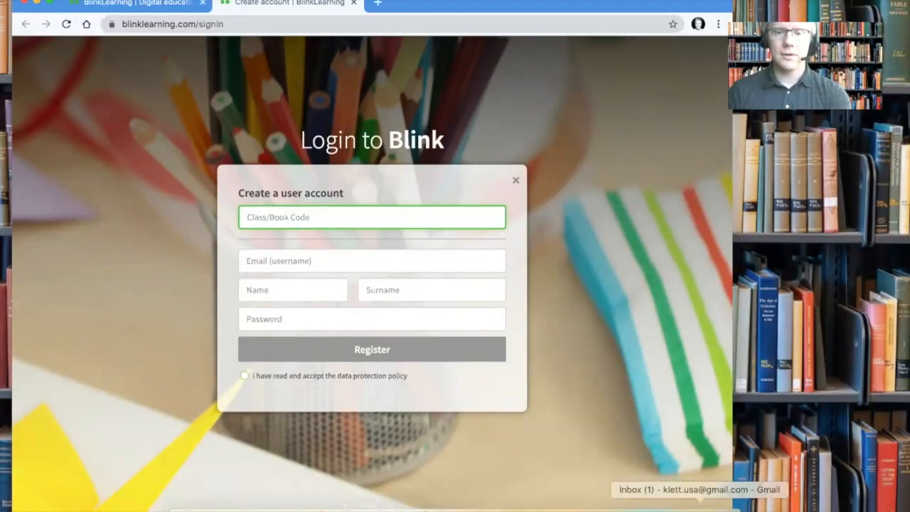
# Copy the Impuls Deutsch 1 Course Book code from the Book Codes email into the Class/Book Code field.
pyautogui.click(701, 507)
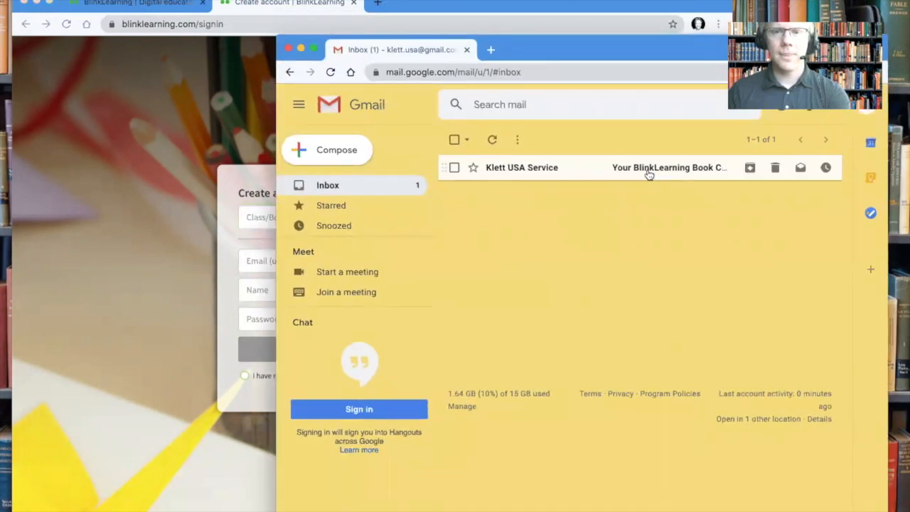
pyautogui.click(649, 175)
pyautogui.doubleClick(675, 264)
pyautogui.press('super+c')
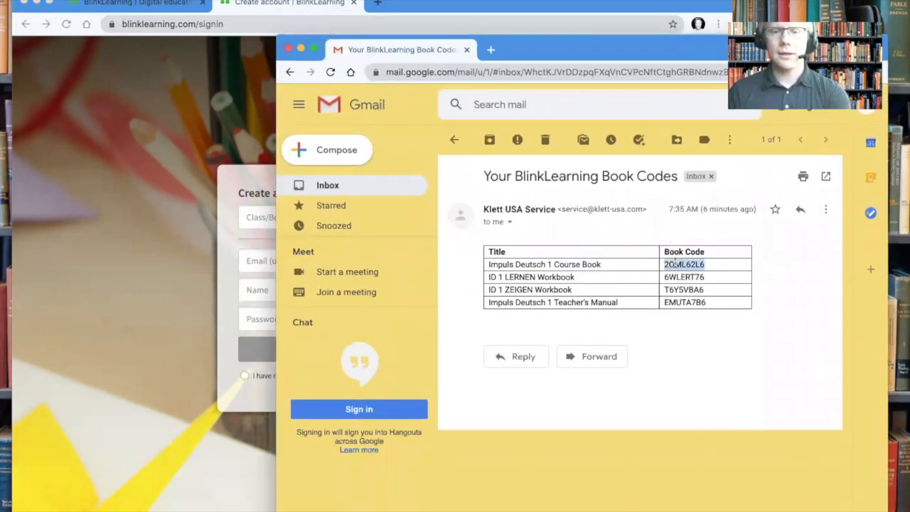
pyautogui.click(675, 264)
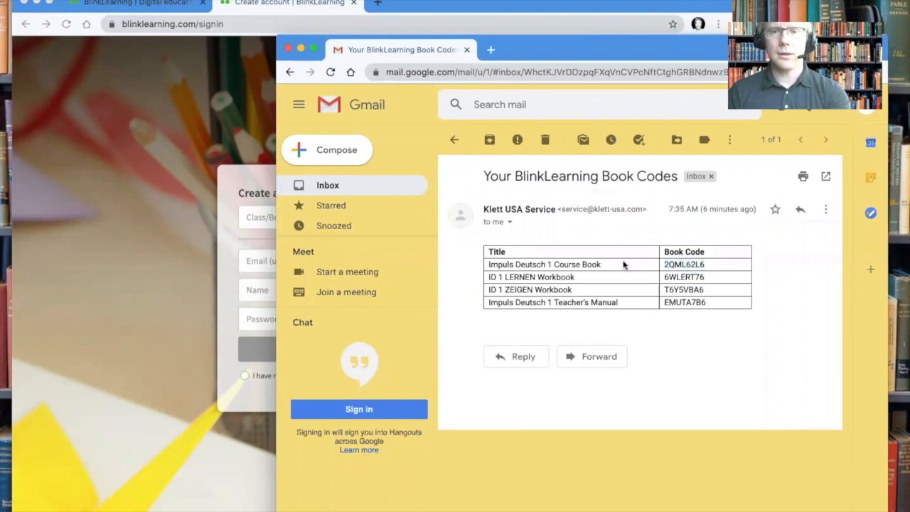
pyautogui.click(158, 248)
pyautogui.click(306, 218)
pyautogui.press('super+v')
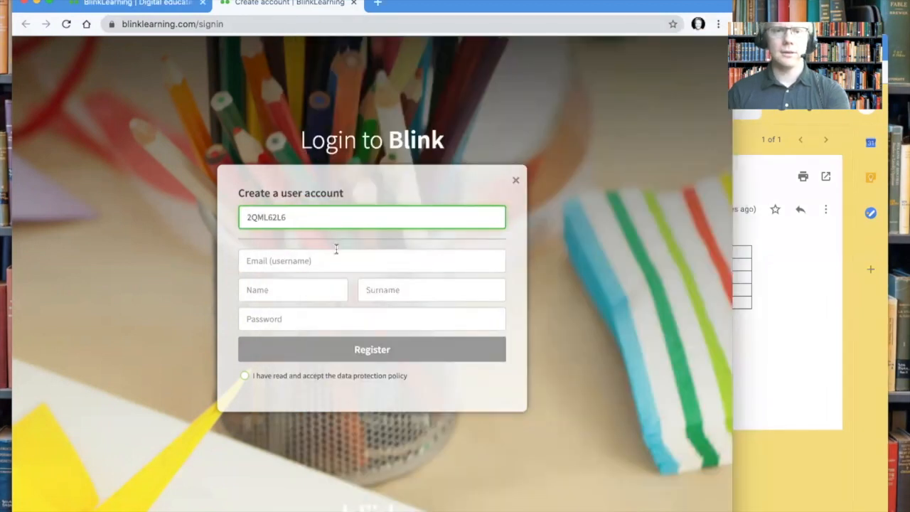
# Enter the teacher's e-mail, first name, surname and a password in the sign-up form.
pyautogui.click(337, 256)
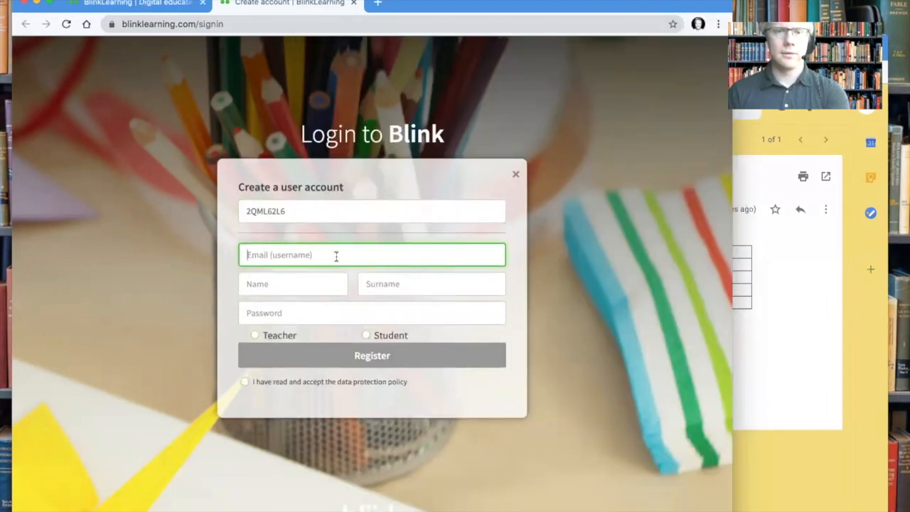
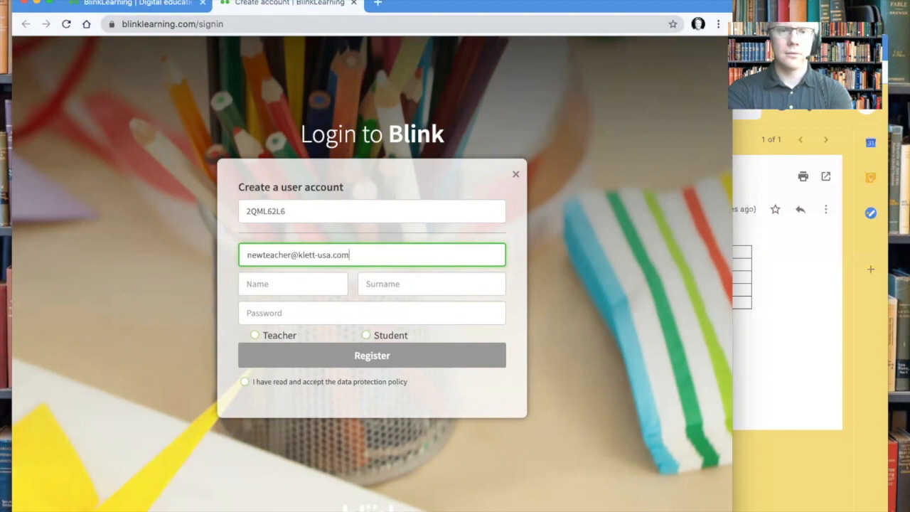
pyautogui.press('Tab')
pyautogui.write('New')
pyautogui.press('Tab')
pyautogui.write('Teacher')
pyautogui.press('Tab')
pyautogui.write('••')
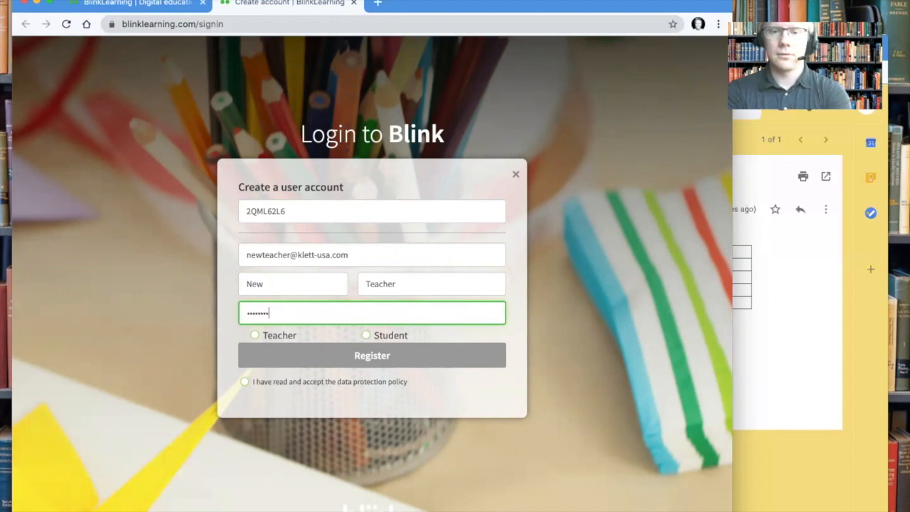
# Register as a teacher with Klett USA chosen as the school.
pyautogui.click(275, 341)
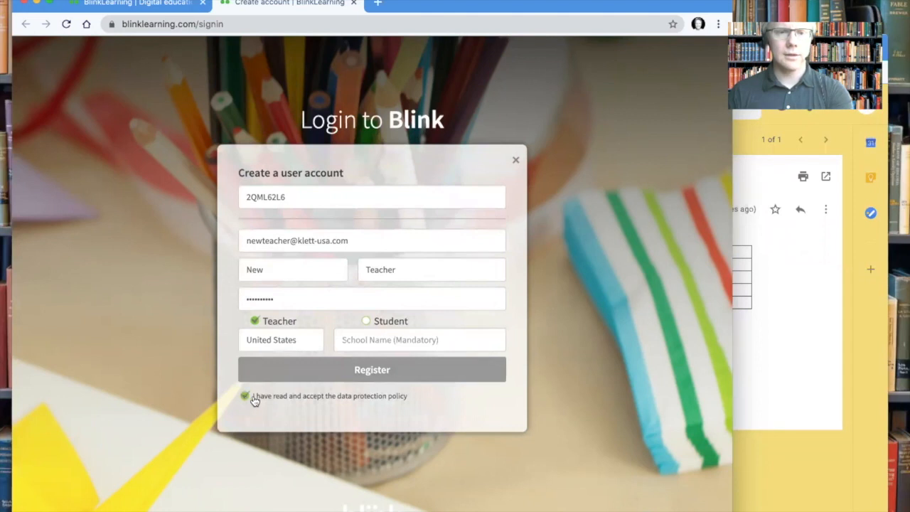
pyautogui.click(431, 343)
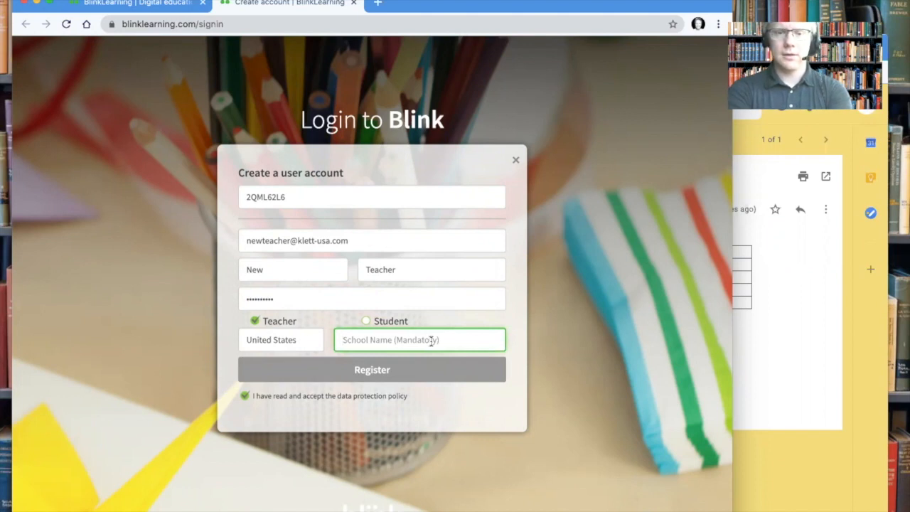
pyautogui.write('klett usa')
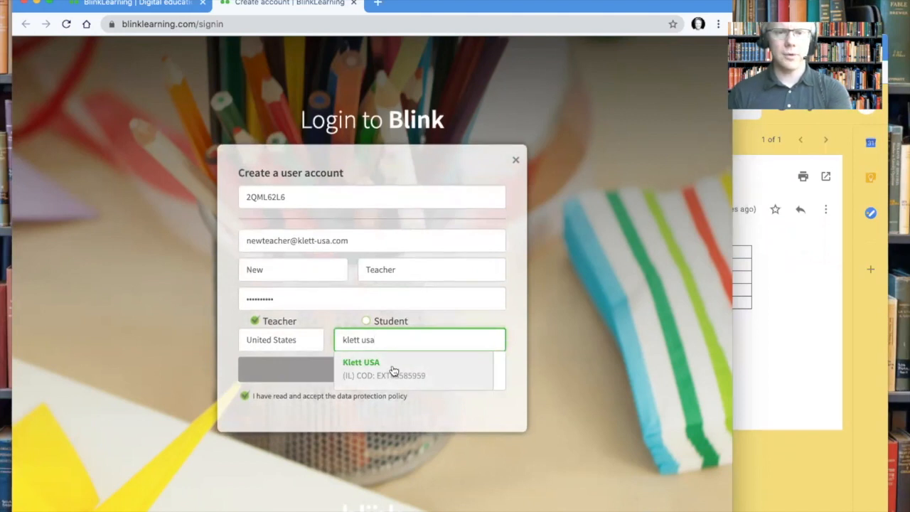
pyautogui.click(394, 370)
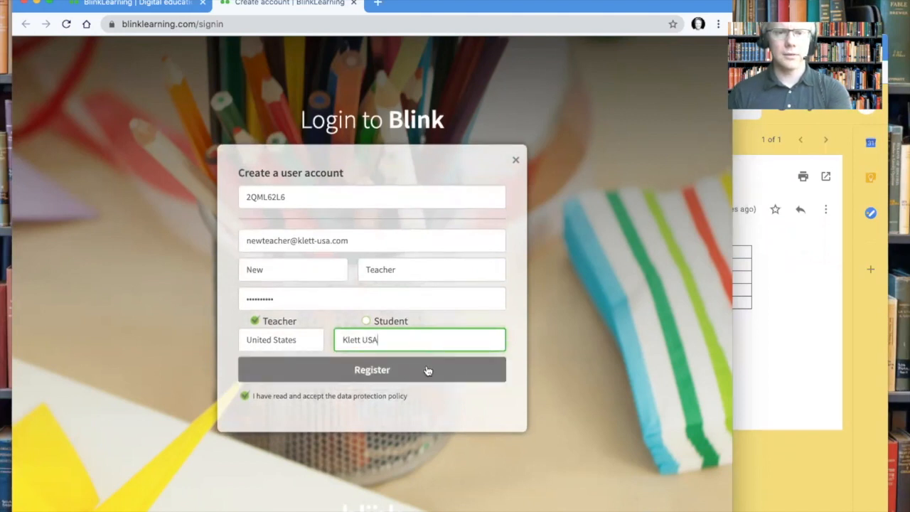
pyautogui.click(384, 374)
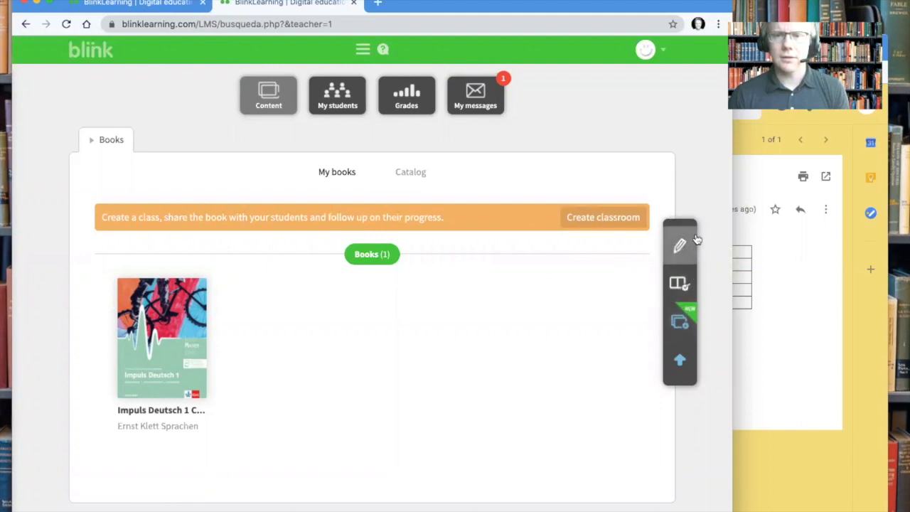
# Add the ID 1 LERNEN Workbook licence using its code copied from the Gmail email.
pyautogui.click(679, 284)
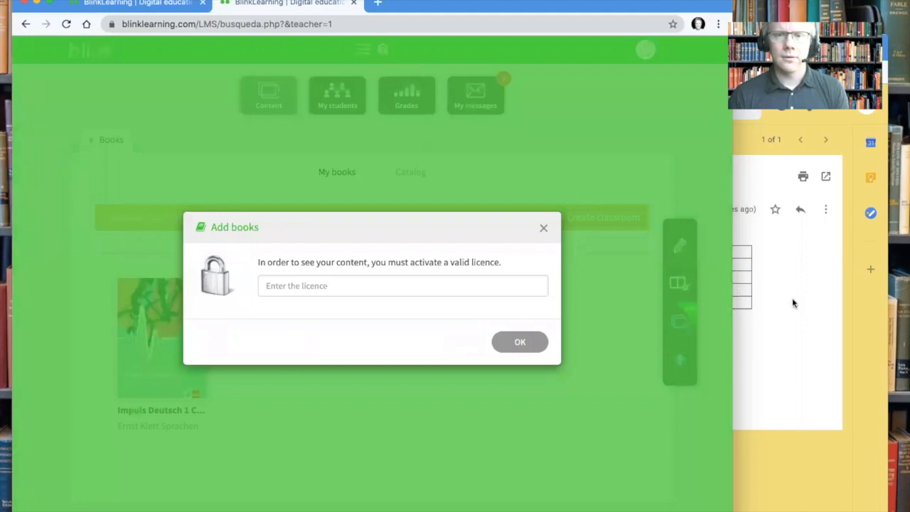
pyautogui.click(795, 303)
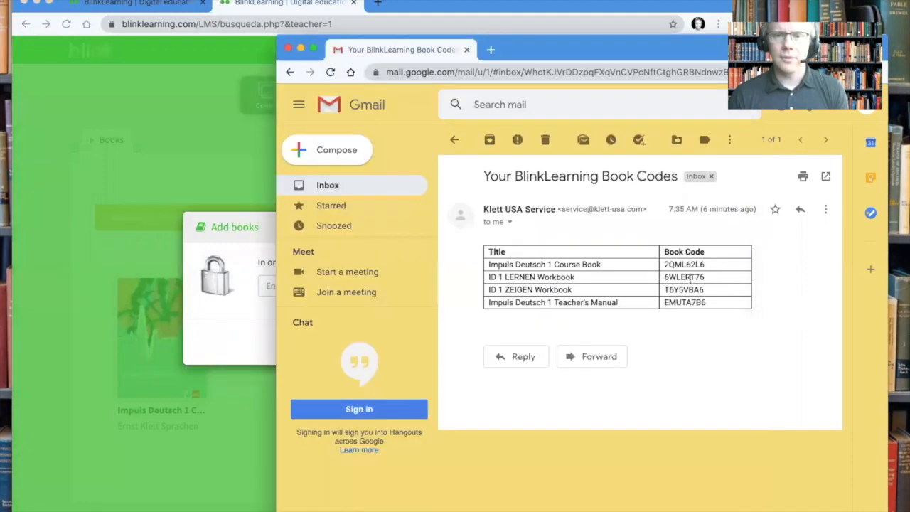
pyautogui.doubleClick(694, 278)
pyautogui.hotkey('ctrl', 'c')
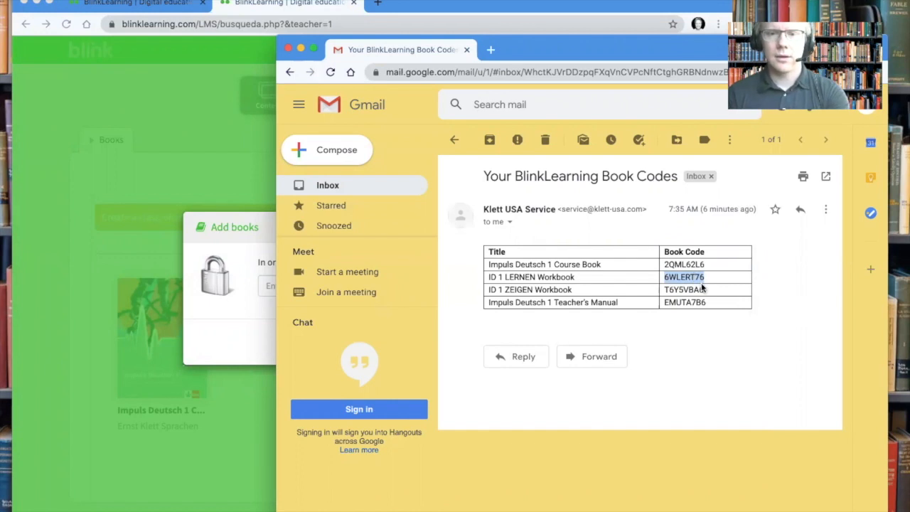
pyautogui.click(240, 311)
pyautogui.click(327, 288)
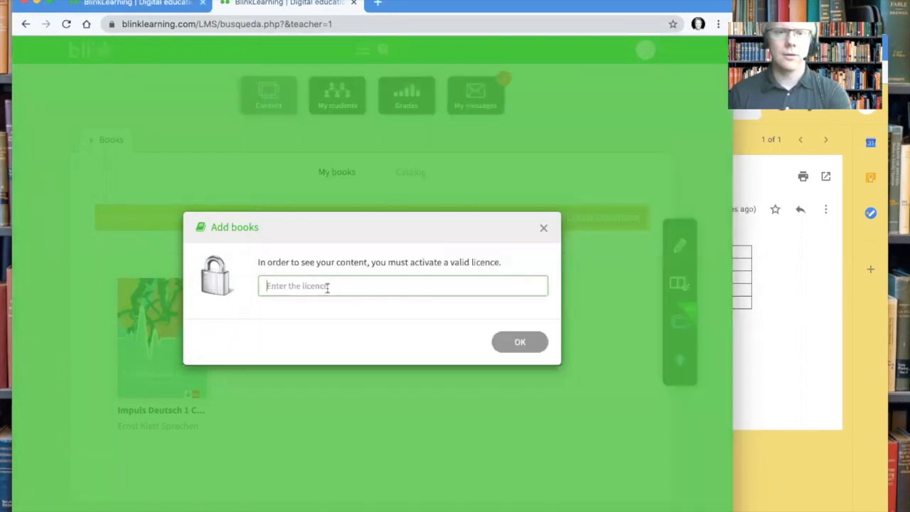
pyautogui.hotkey('ctrl', 'v')
pyautogui.click(508, 341)
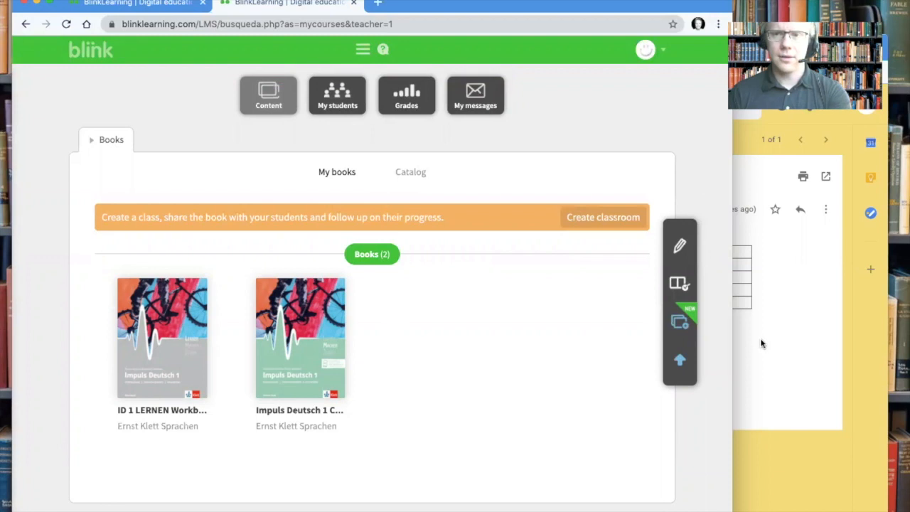
# Add the ID 1 ZEIGEN Workbook licence using its code copied from the Gmail email.
pyautogui.click(791, 334)
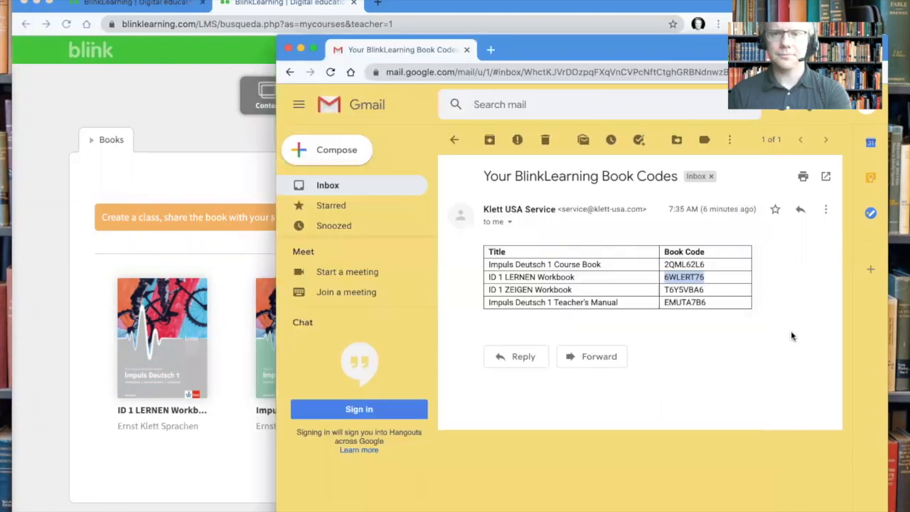
pyautogui.doubleClick(694, 290)
pyautogui.hotkey('ctrl', 'c')
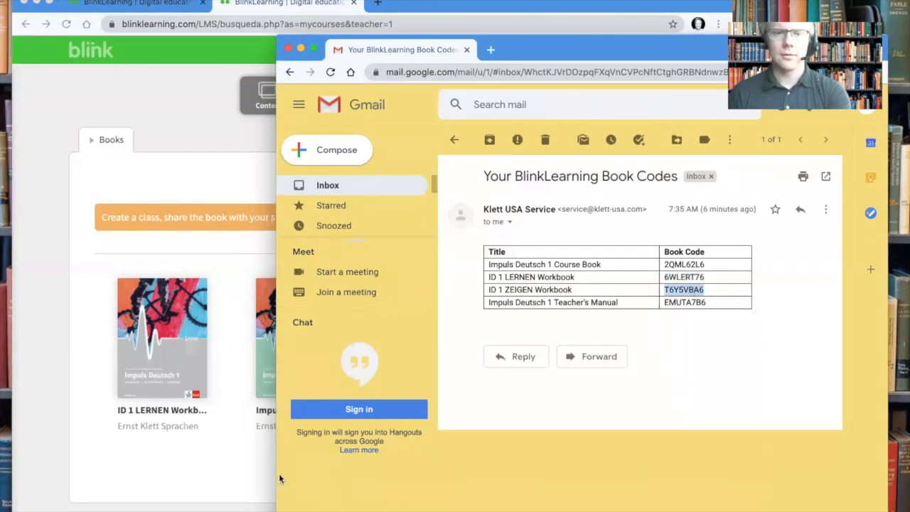
pyautogui.click(228, 466)
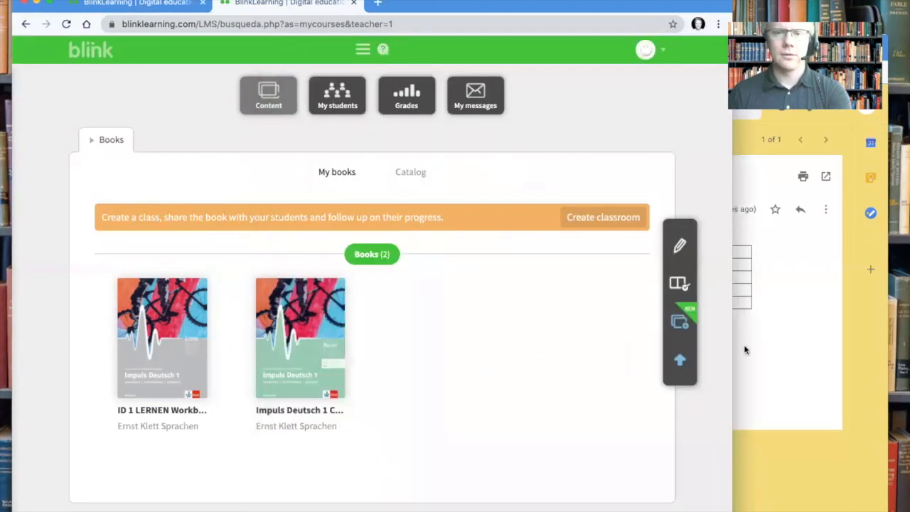
pyautogui.click(681, 285)
pyautogui.click(460, 287)
pyautogui.hotkey('ctrl', 'v')
pyautogui.click(523, 343)
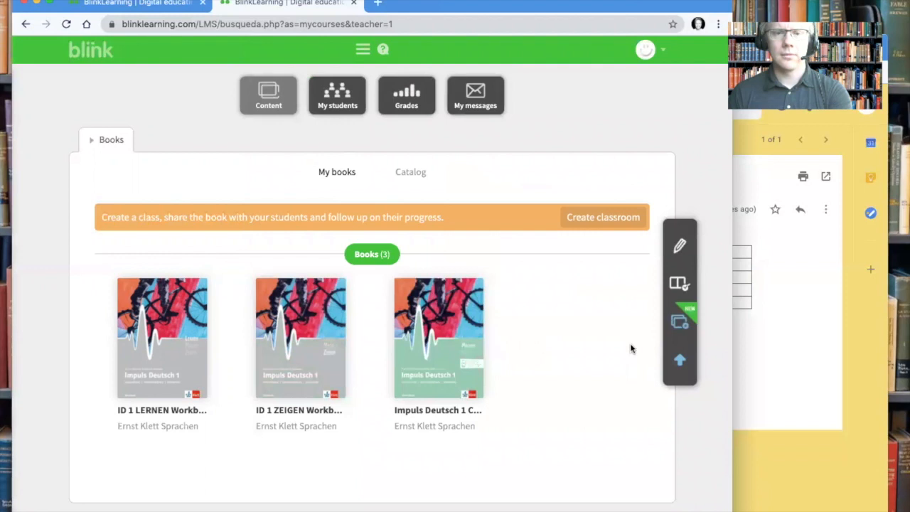
pyautogui.click(792, 354)
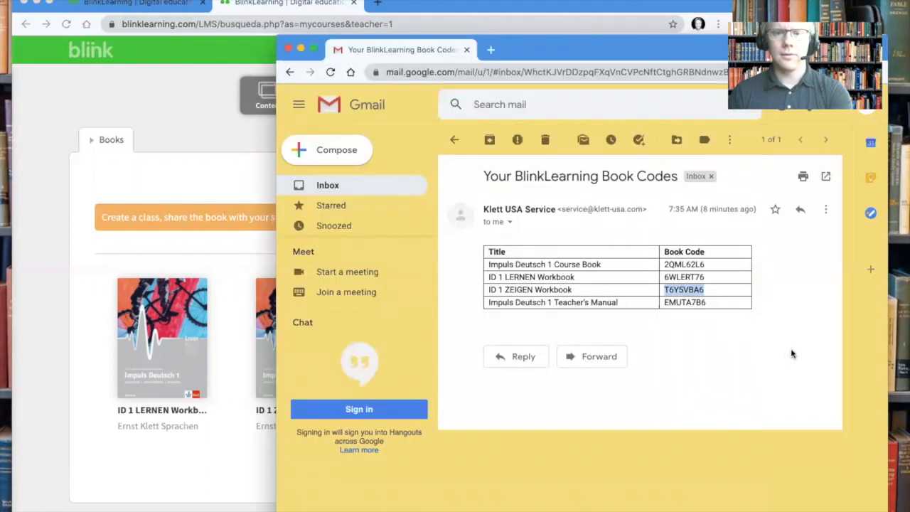
# Add the Impuls Deutsch 1 Teacher's Manual licence using its code copied from Gmail.
pyautogui.doubleClick(687, 302)
pyautogui.hotkey('ctrl', 'c')
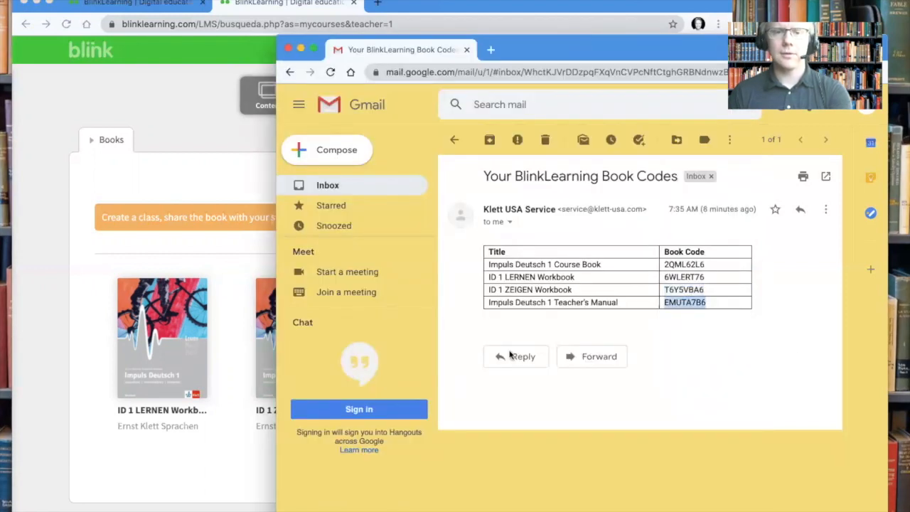
pyautogui.click(258, 464)
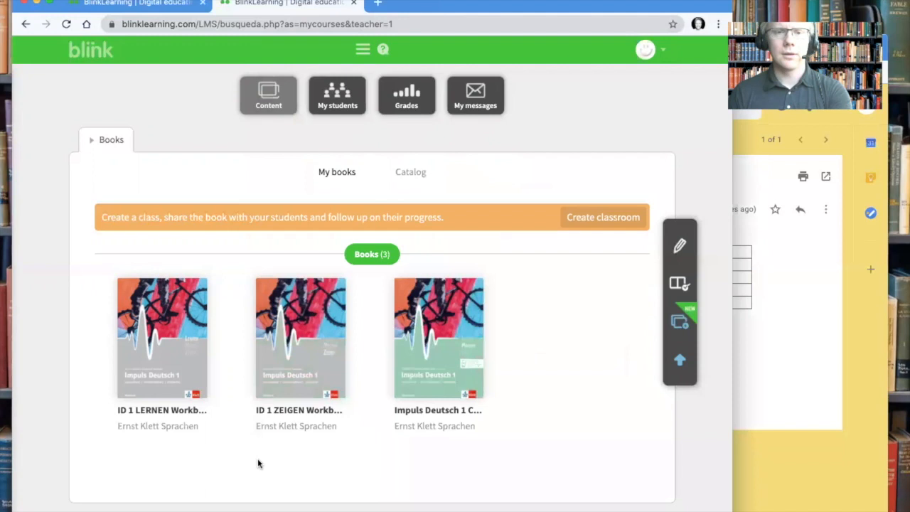
pyautogui.click(684, 284)
pyautogui.click(482, 284)
pyautogui.hotkey('ctrl', 'v')
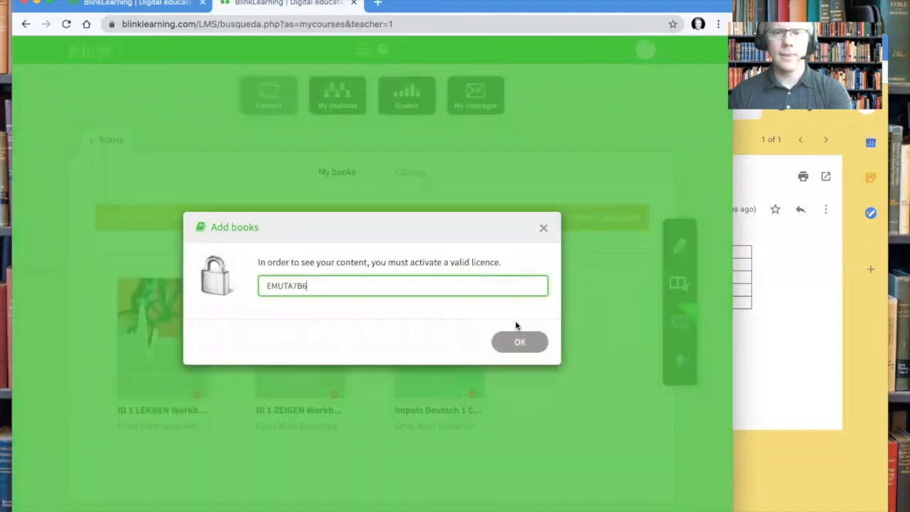
pyautogui.click(519, 342)
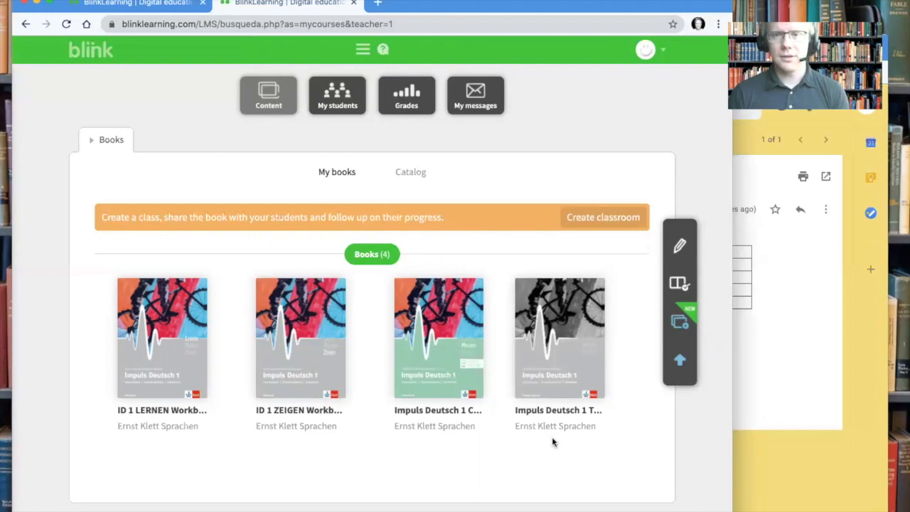
# Create a classroom with a student join code and section German 101, leaving level and subject empty.
pyautogui.click(629, 225)
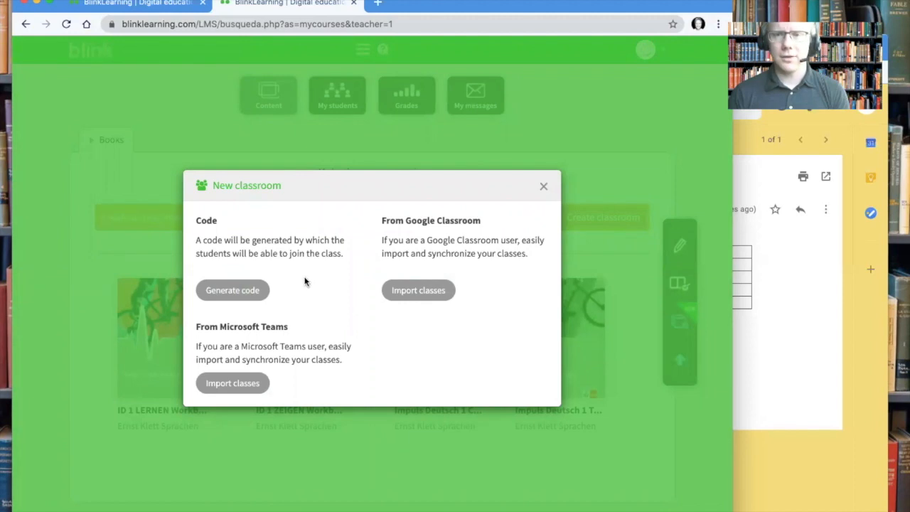
pyautogui.click(248, 297)
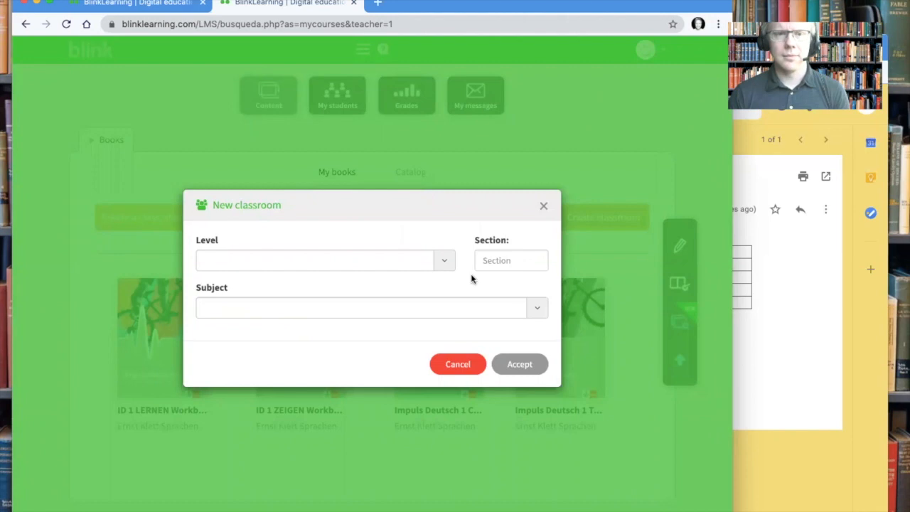
pyautogui.click(447, 261)
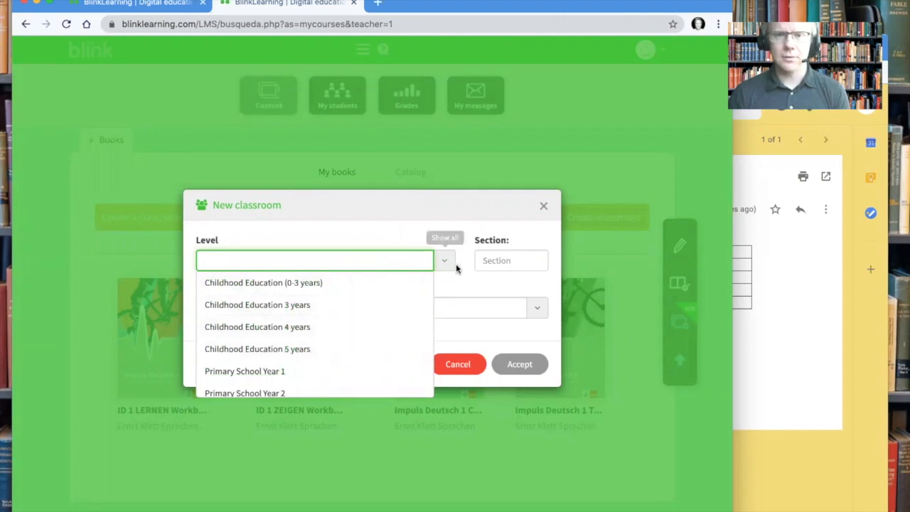
pyautogui.click(489, 265)
pyautogui.click(508, 261)
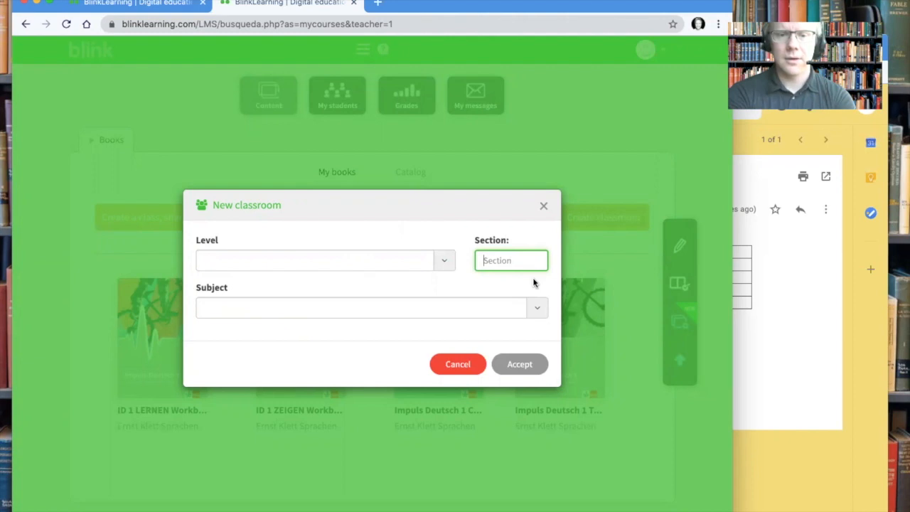
pyautogui.write('German 101')
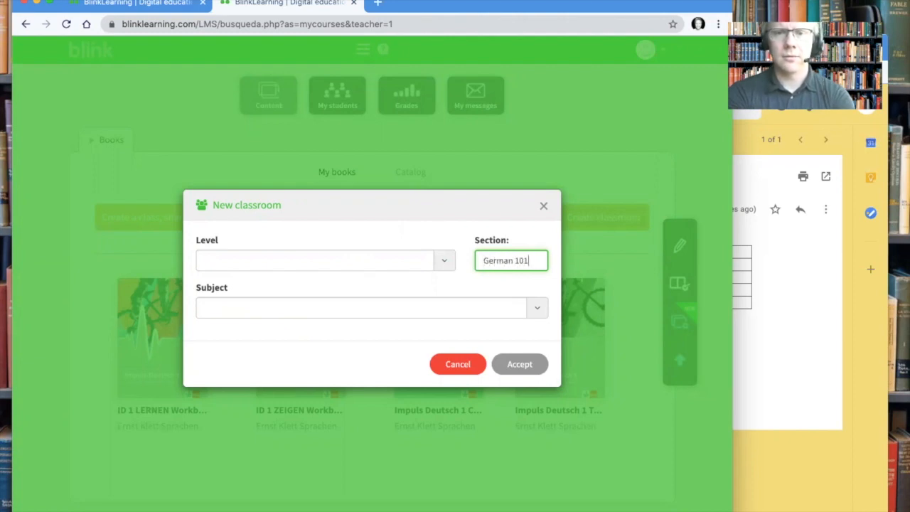
pyautogui.click(543, 310)
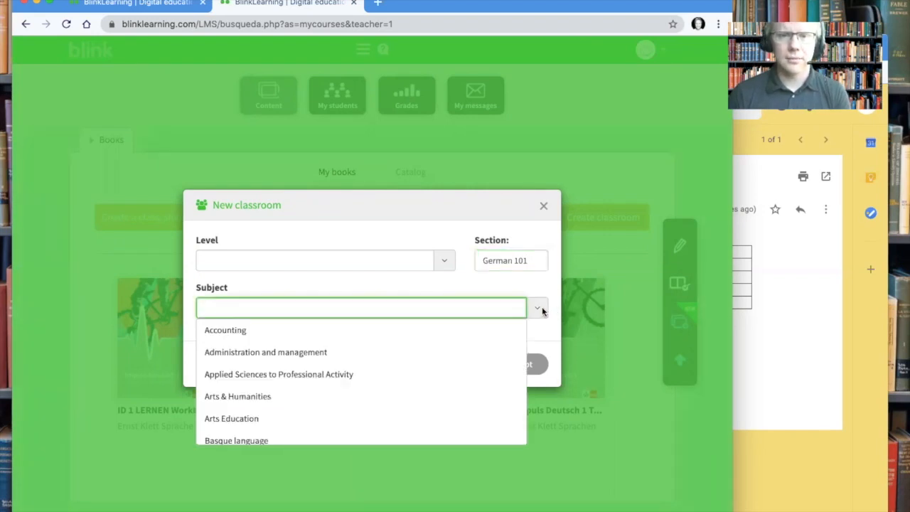
pyautogui.click(542, 310)
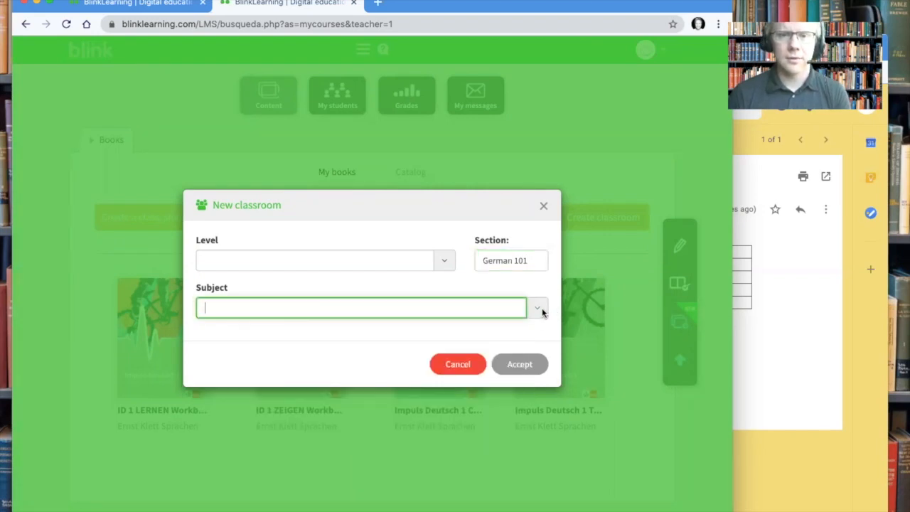
pyautogui.click(519, 364)
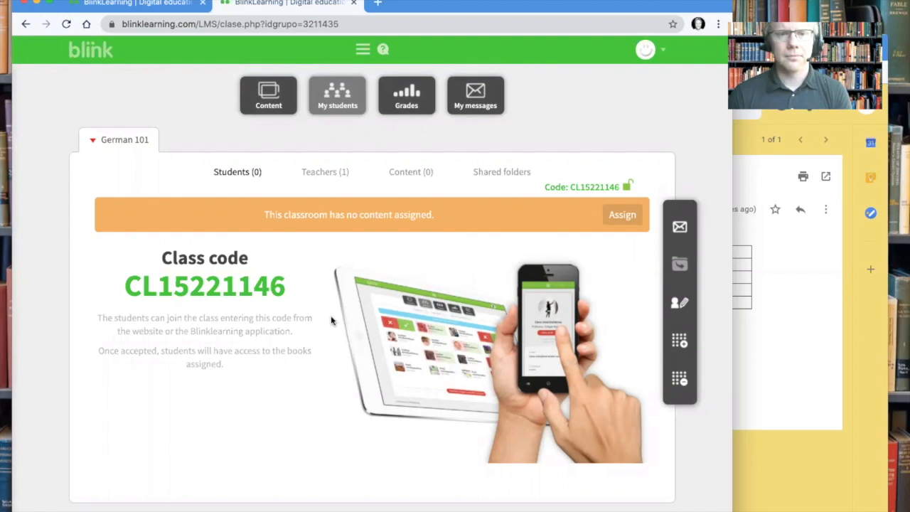
# Select the class code, then view the classroom's Teachers (1) and Content (0) tabs.
pyautogui.moveTo(286, 287); pyautogui.dragTo(123, 285)
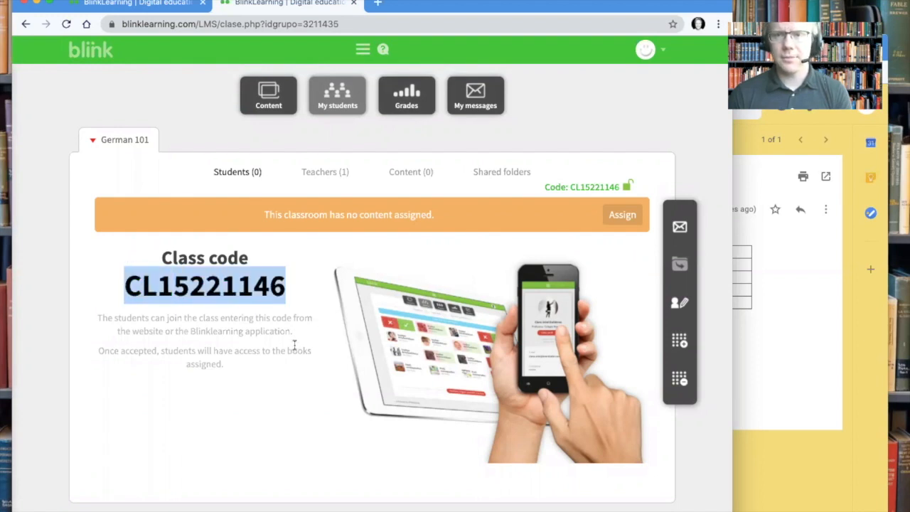
pyautogui.click(308, 312)
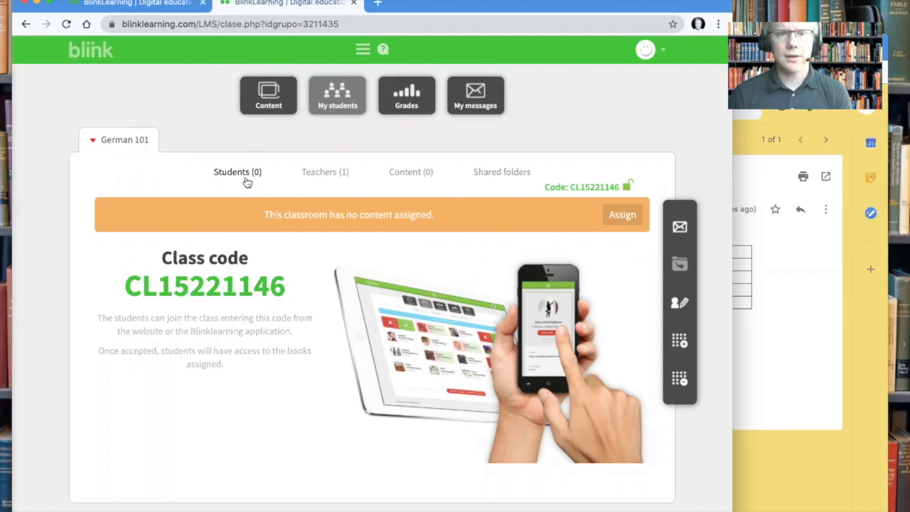
pyautogui.click(345, 177)
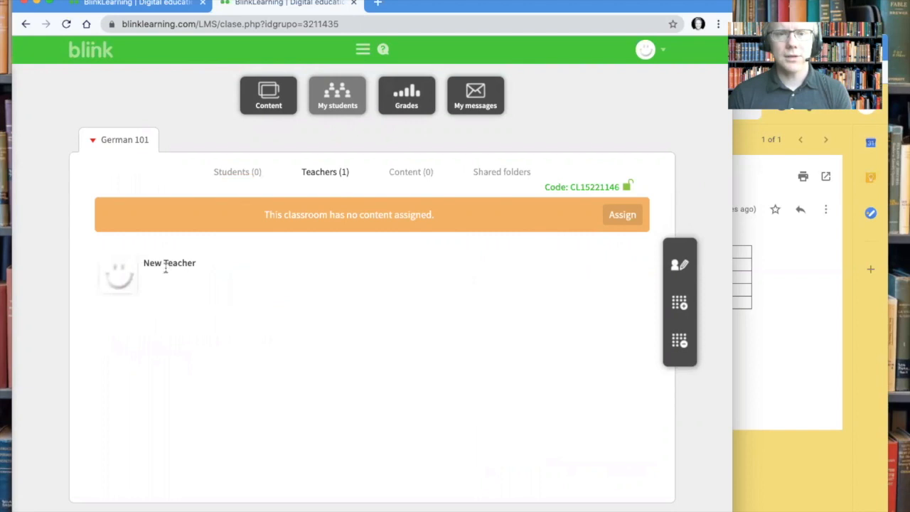
pyautogui.click(429, 178)
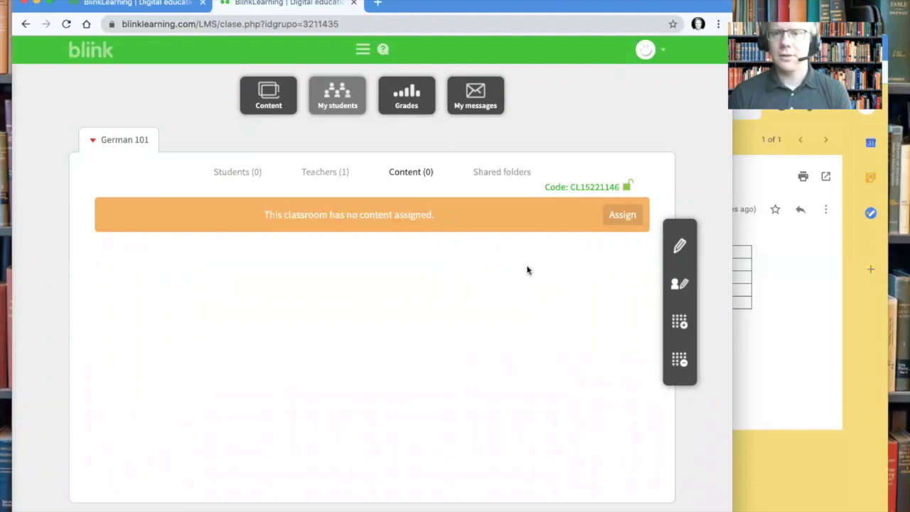
# Assign the ID 1 LERNEN Workbook as the classroom's first content item.
pyautogui.click(623, 215)
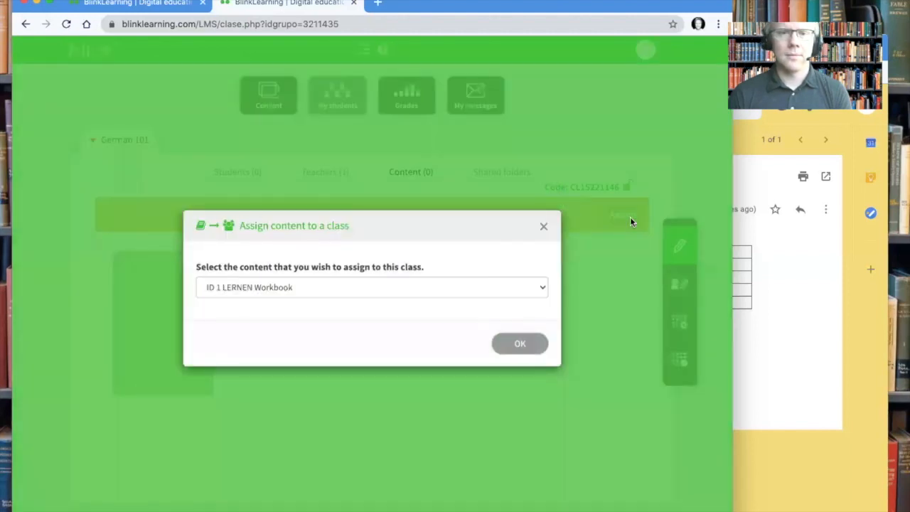
pyautogui.click(488, 289)
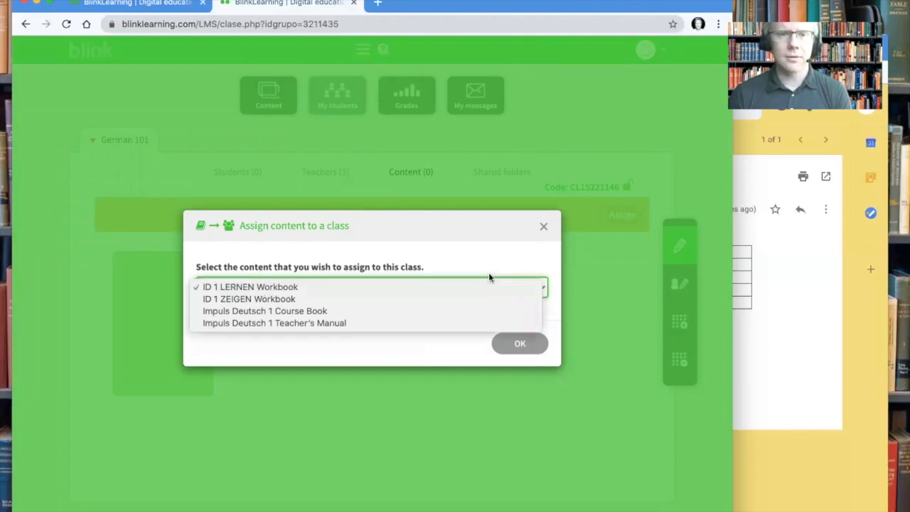
pyautogui.click(287, 287)
pyautogui.click(520, 344)
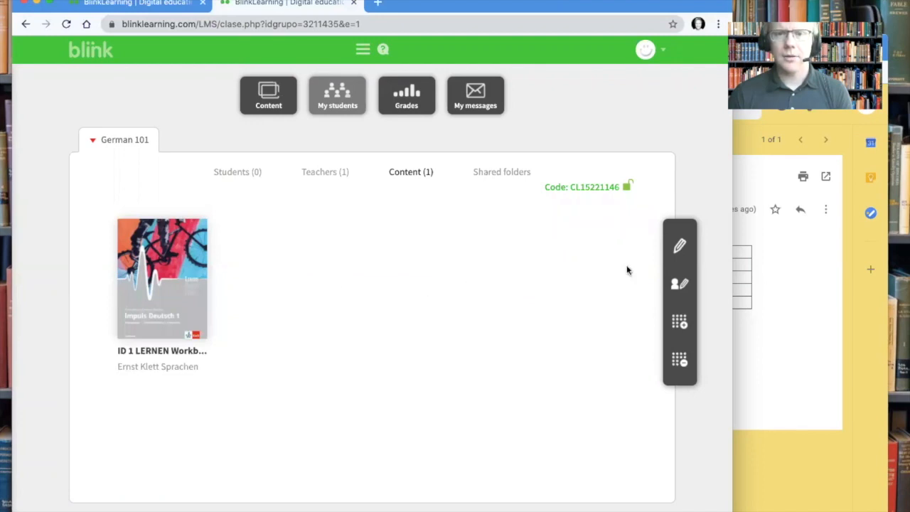
# Edit the classroom content and add the ID 1 ZEIGEN Workbook as a second book.
pyautogui.click(681, 248)
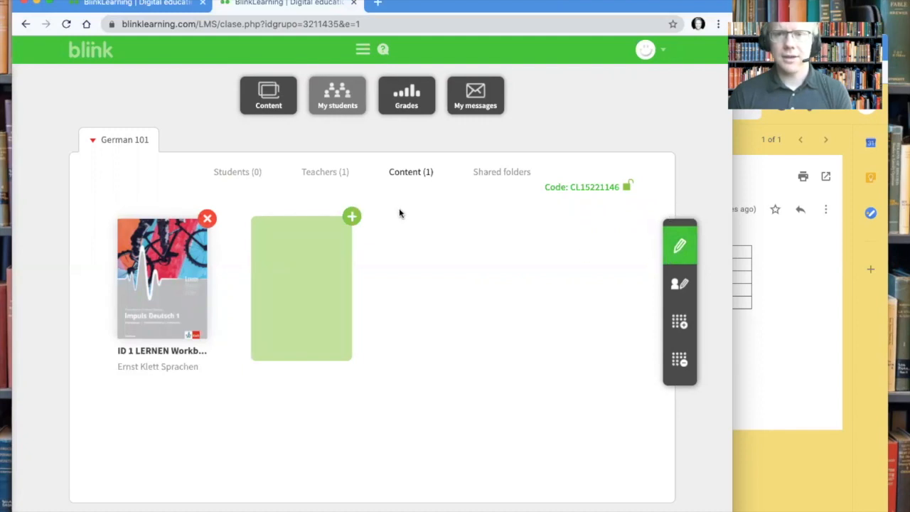
pyautogui.click(353, 216)
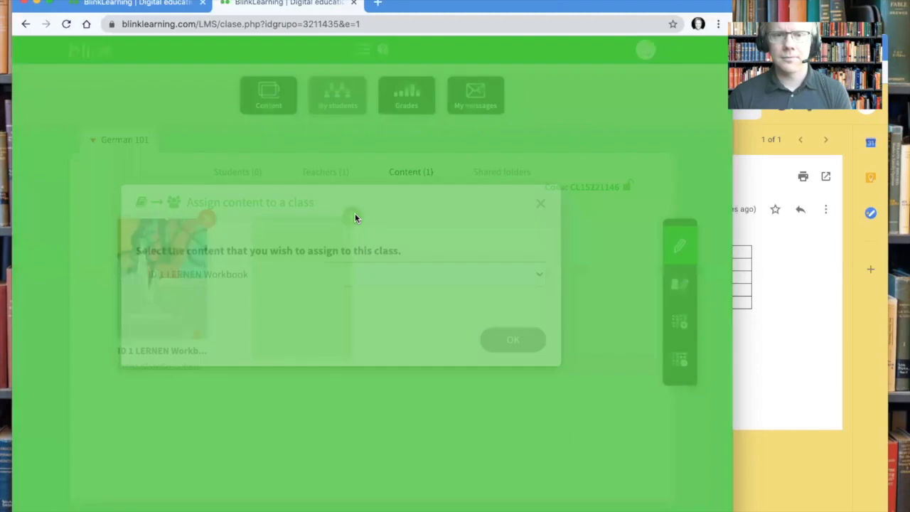
pyautogui.click(381, 287)
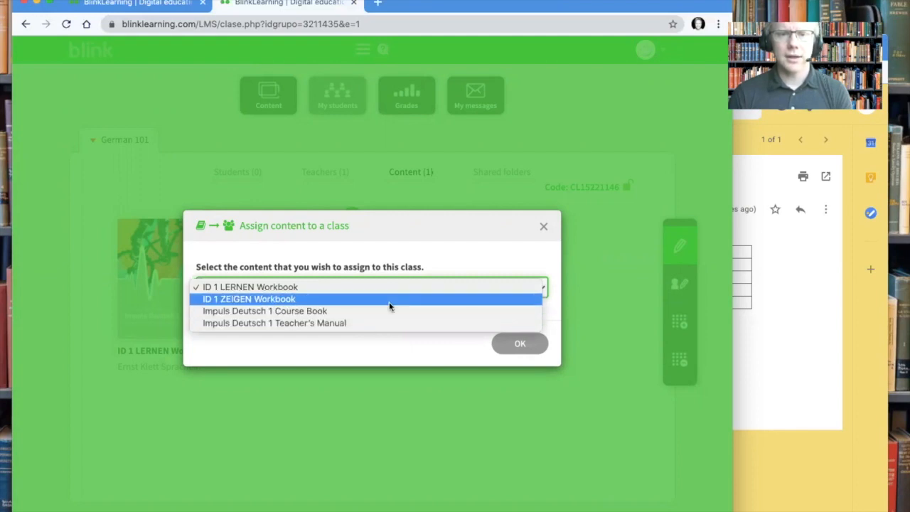
pyautogui.click(389, 303)
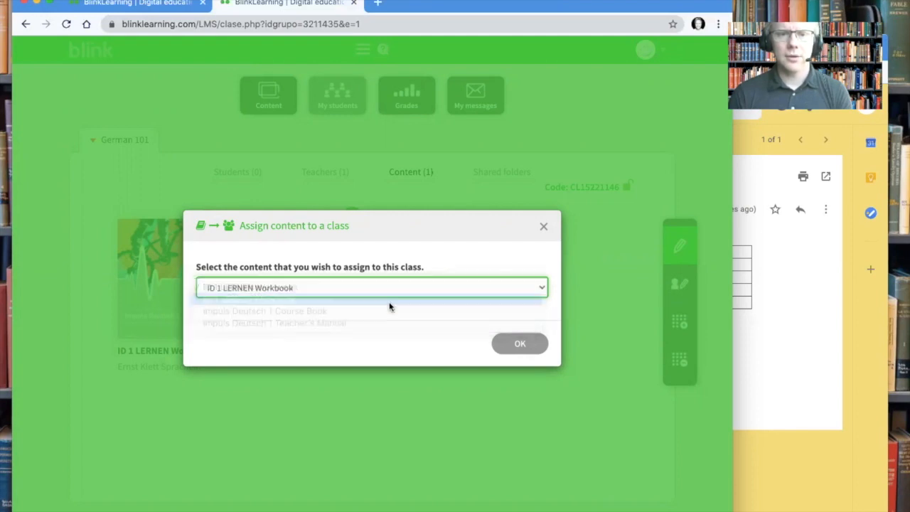
pyautogui.click(523, 345)
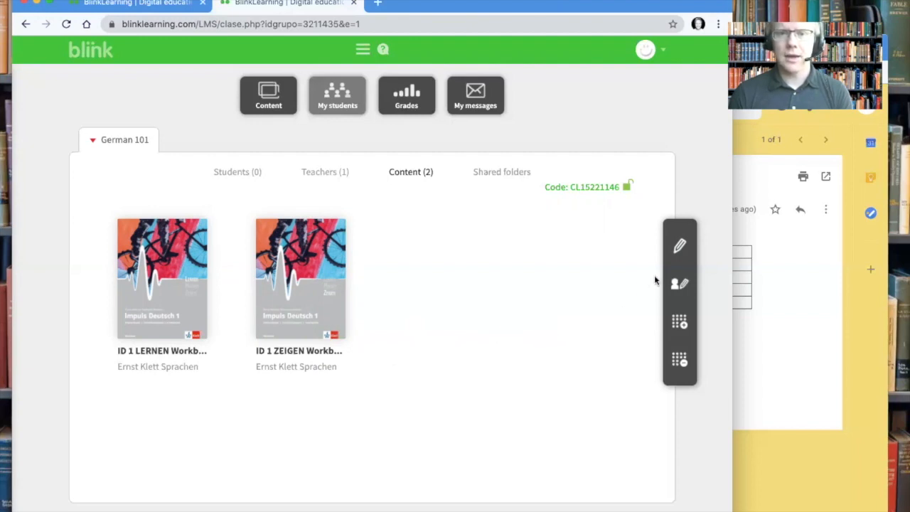
# Edit the classroom content and add the Impuls Deutsch 1 Course Book as a third book.
pyautogui.click(680, 247)
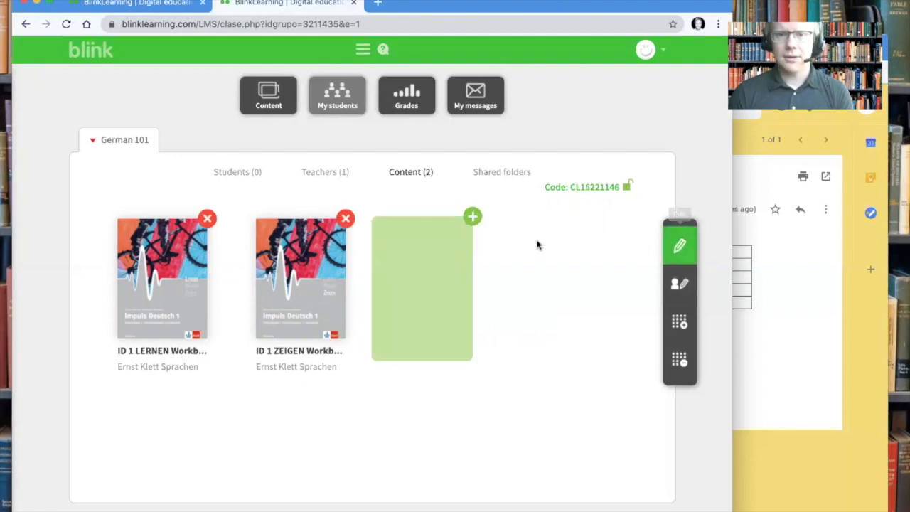
pyautogui.click(478, 220)
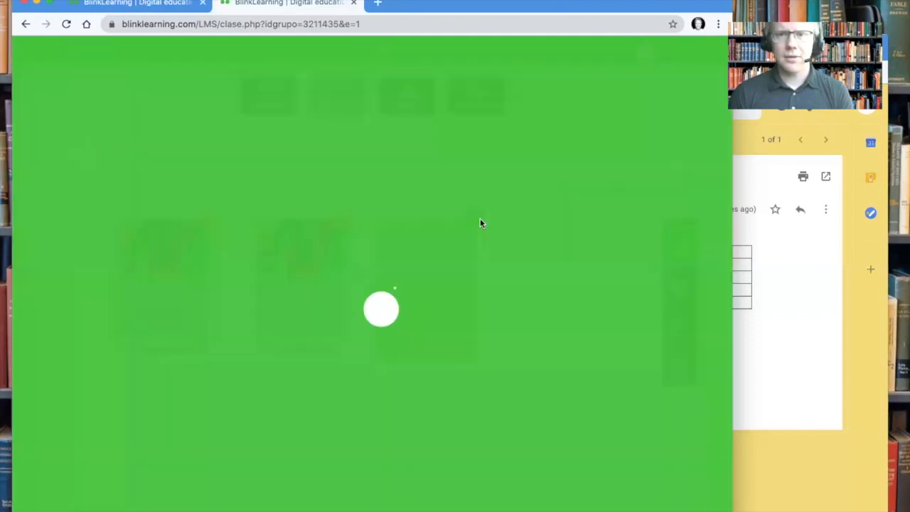
pyautogui.click(472, 289)
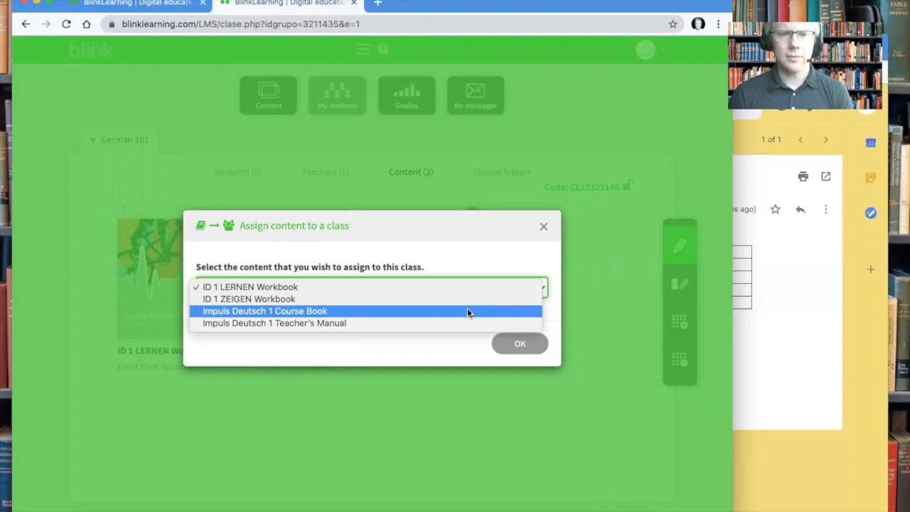
pyautogui.click(313, 314)
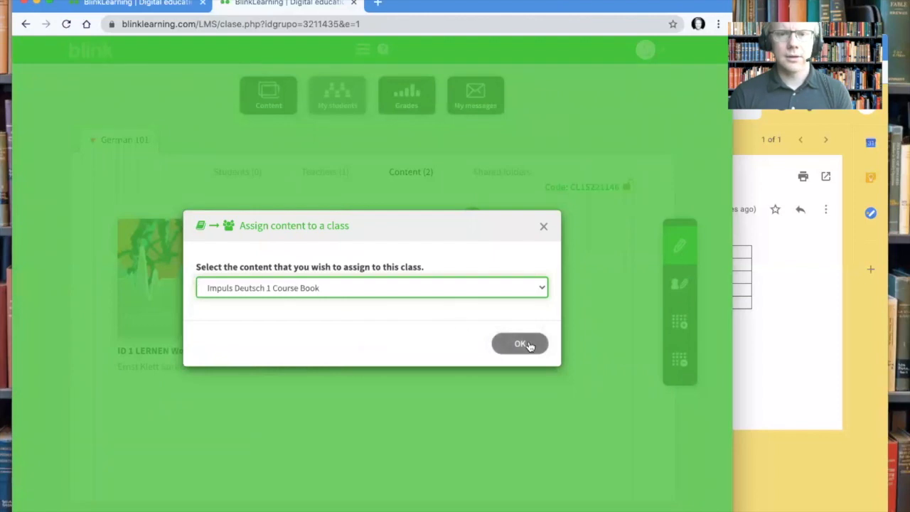
pyautogui.click(521, 344)
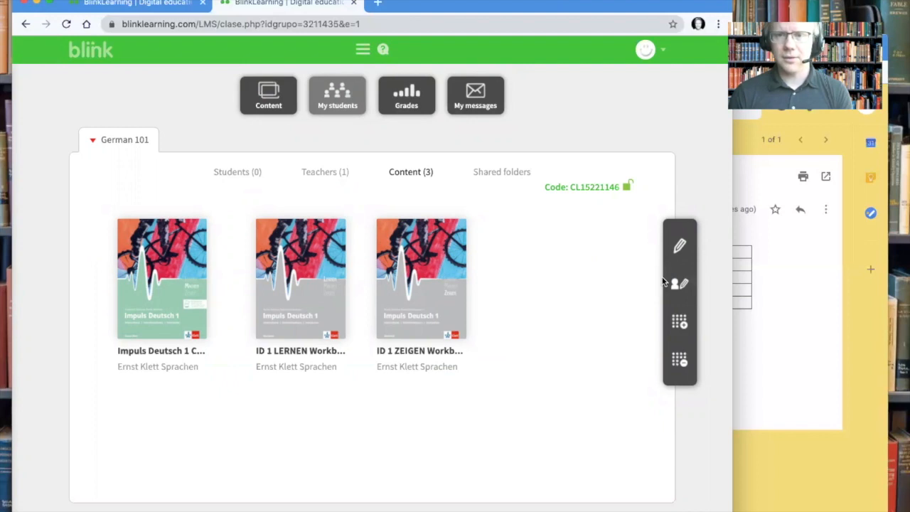
pyautogui.moveTo(190, 309)
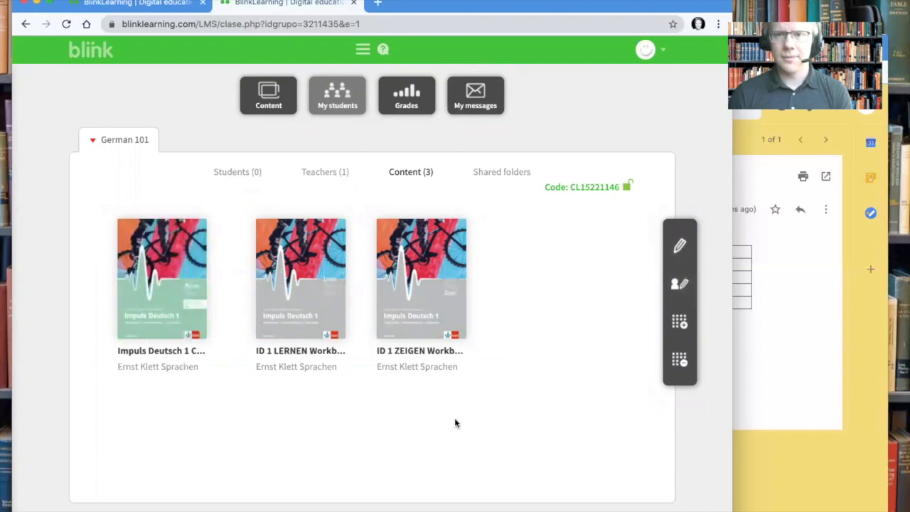
# Delete the Impuls Deutsch 1 Course Book from German 101's content and select the class code.
pyautogui.click(669, 255)
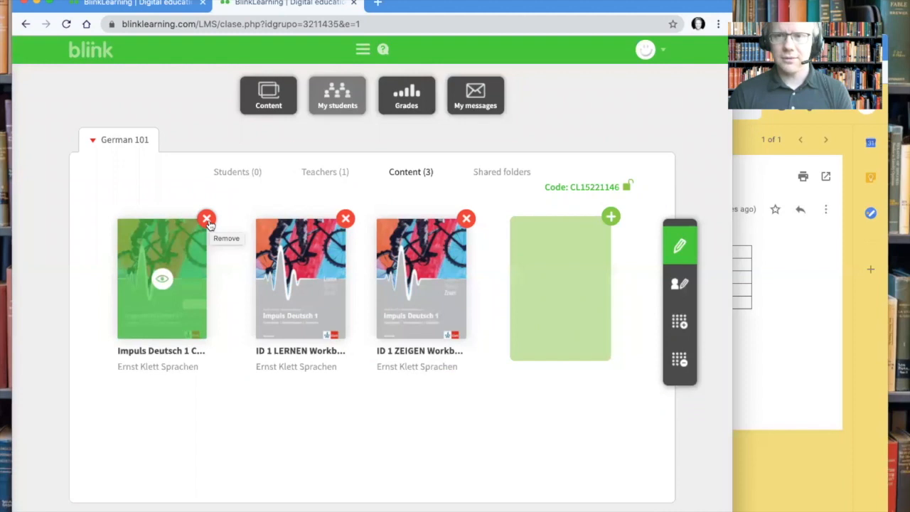
pyautogui.click(207, 220)
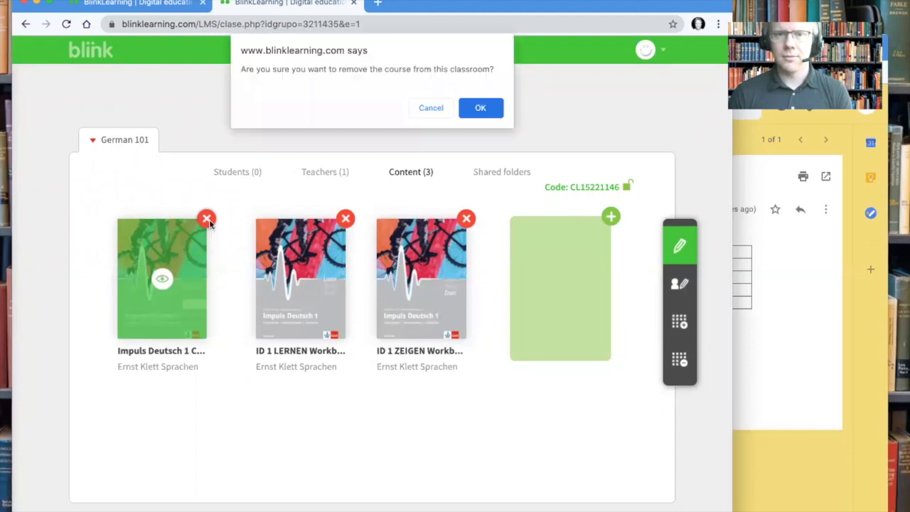
pyautogui.click(481, 108)
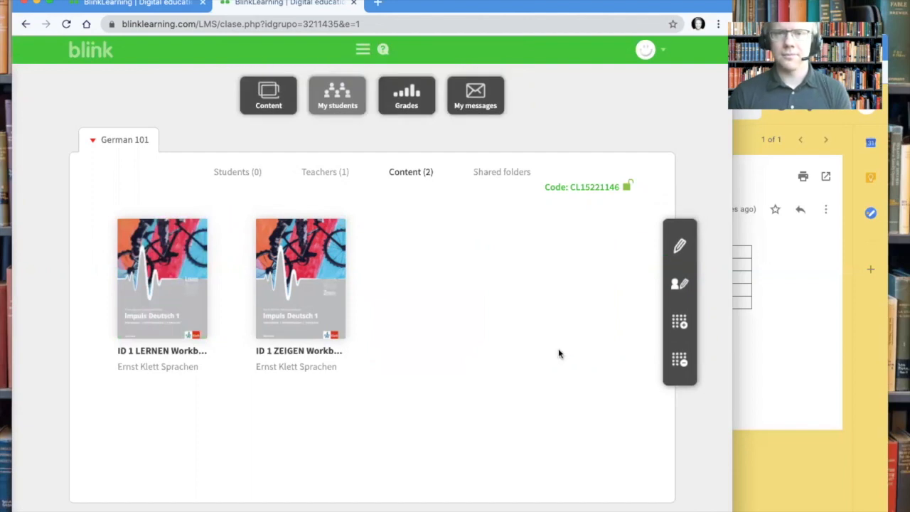
pyautogui.doubleClick(595, 187)
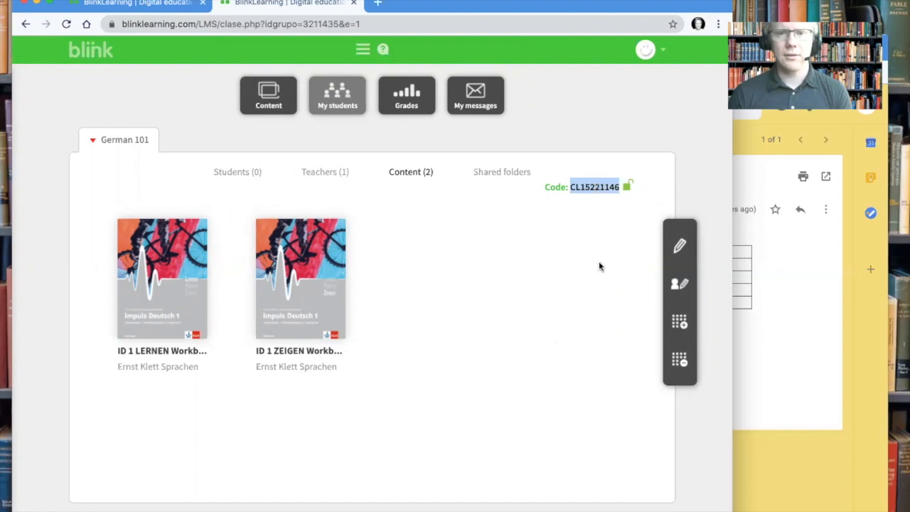